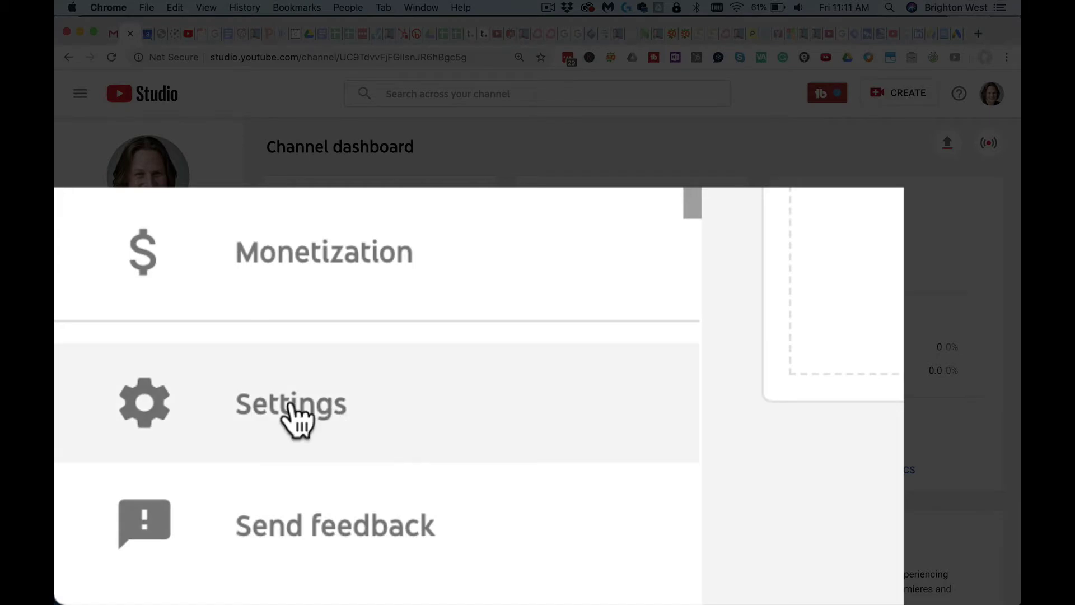
Invite a new person by email from Settings > Permissions with Manager access.
left_click(299, 416)
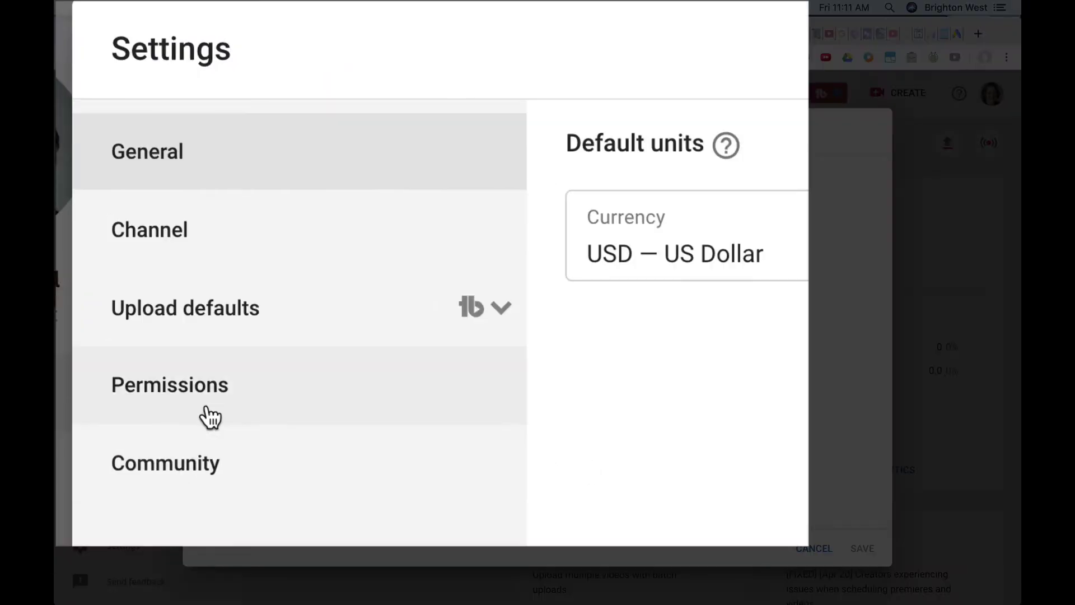
left_click(210, 412)
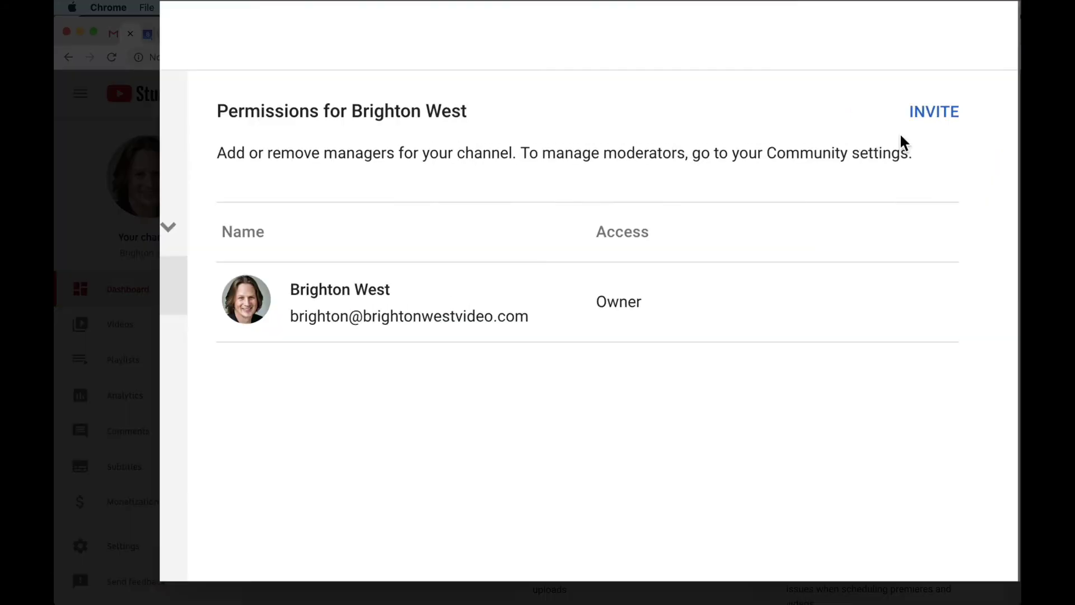
left_click(930, 118)
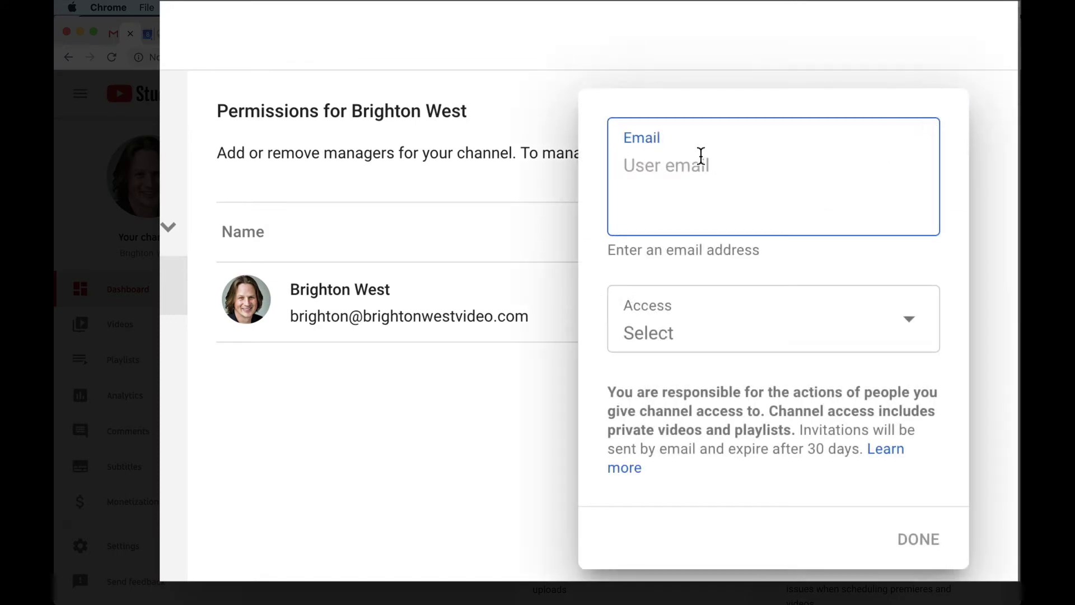
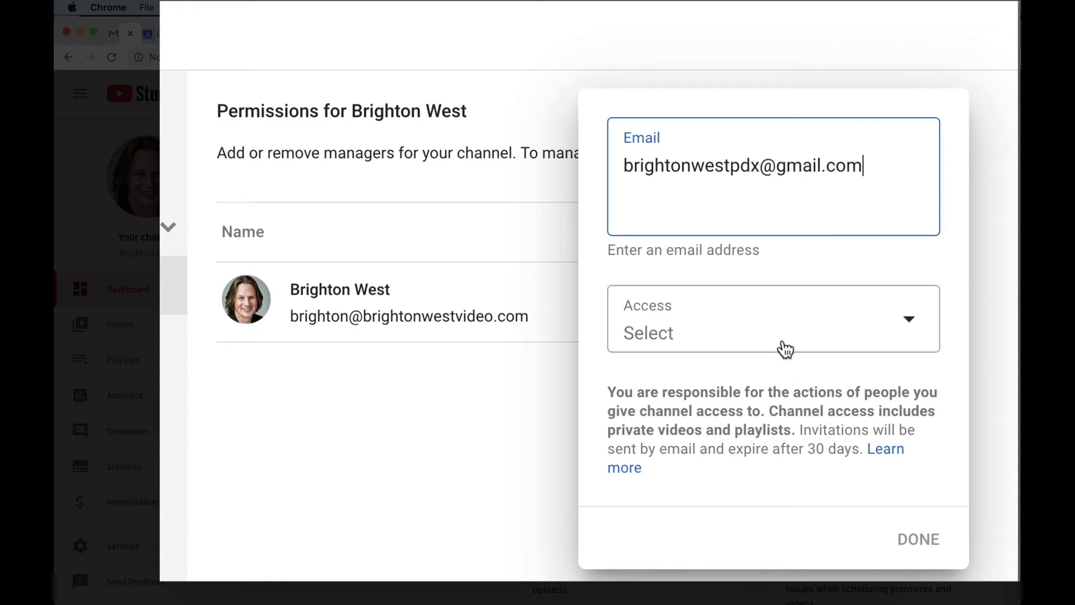
left_click(784, 335)
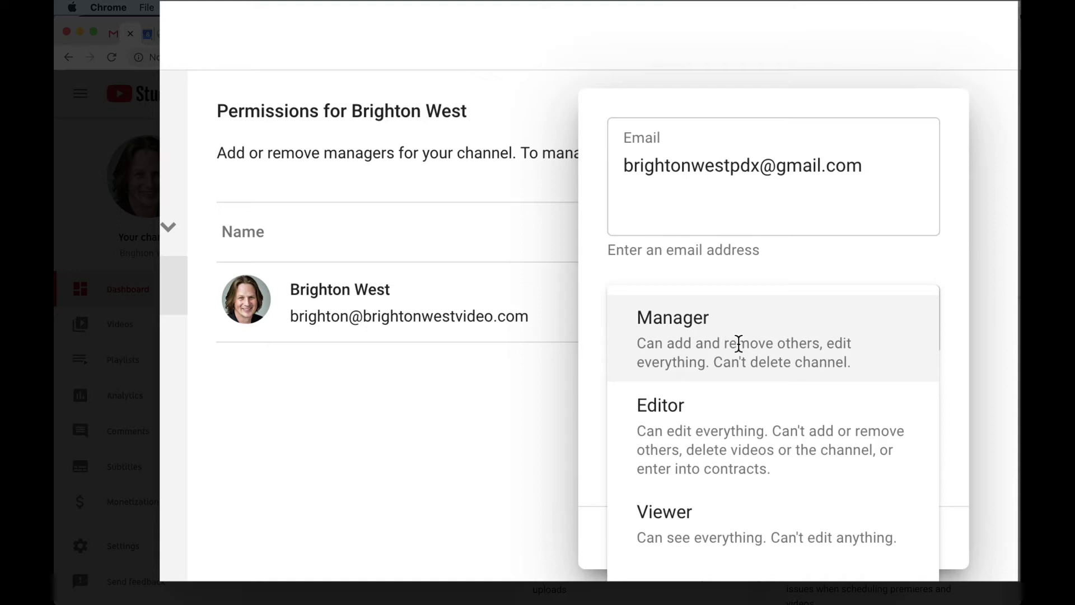
left_click(747, 343)
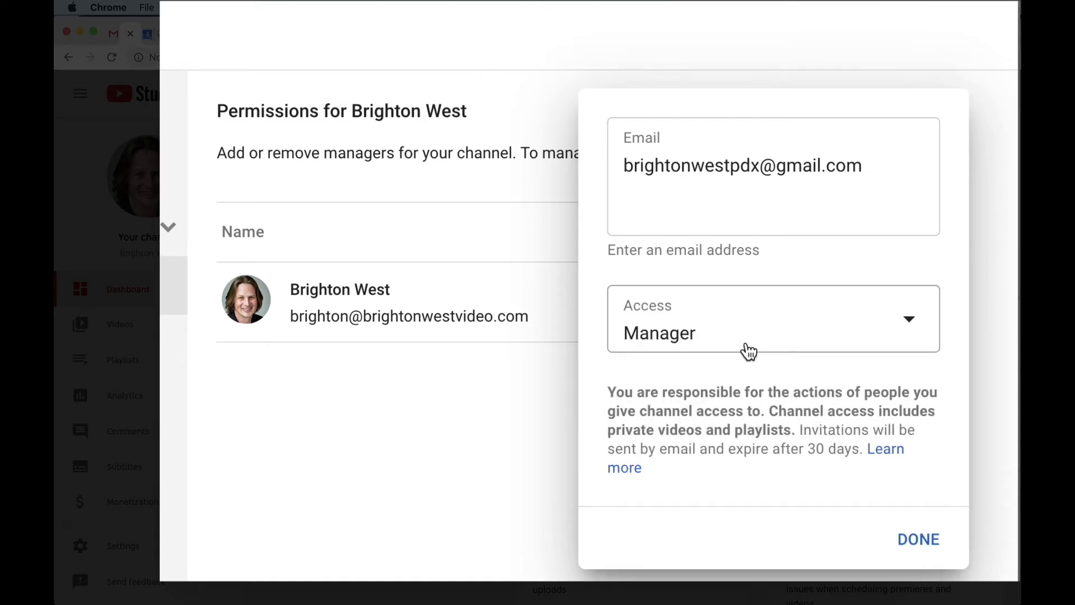
left_click(922, 538)
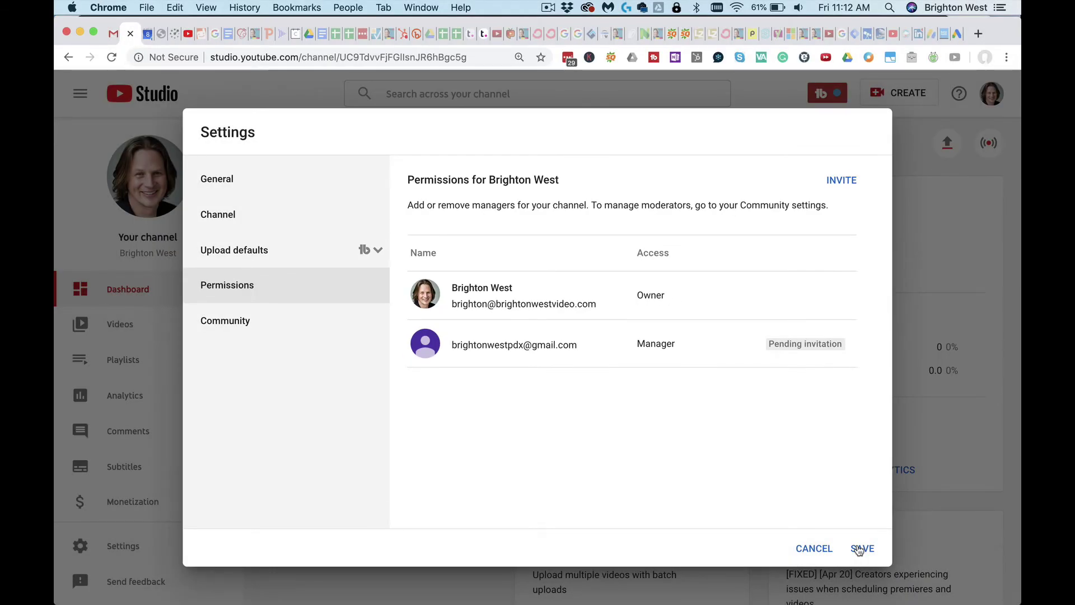
Save the permission changes, then browse and close the Switch account list.
left_click(862, 548)
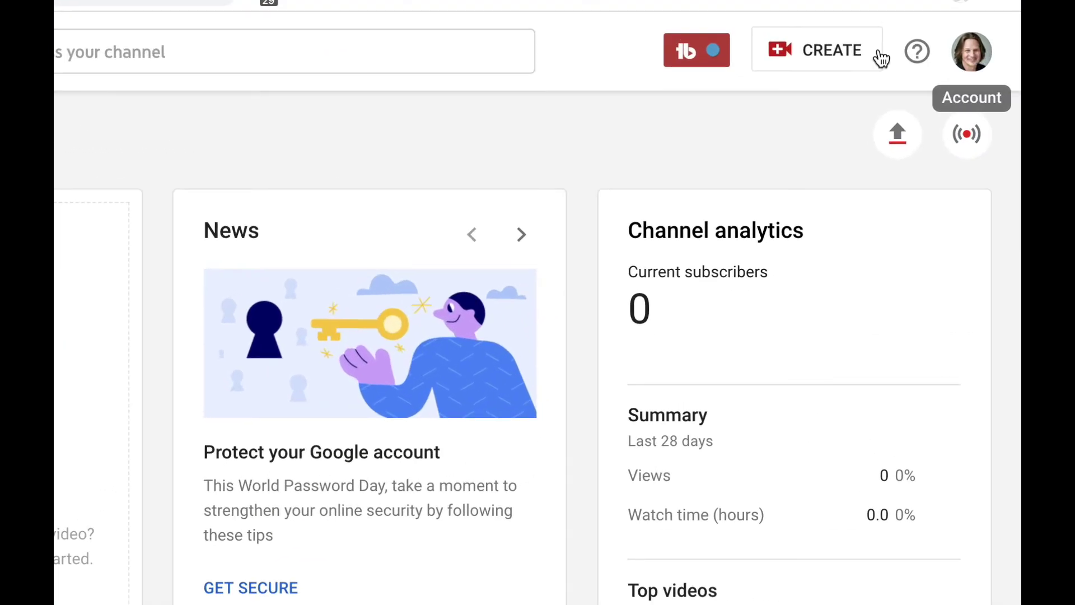
left_click(973, 52)
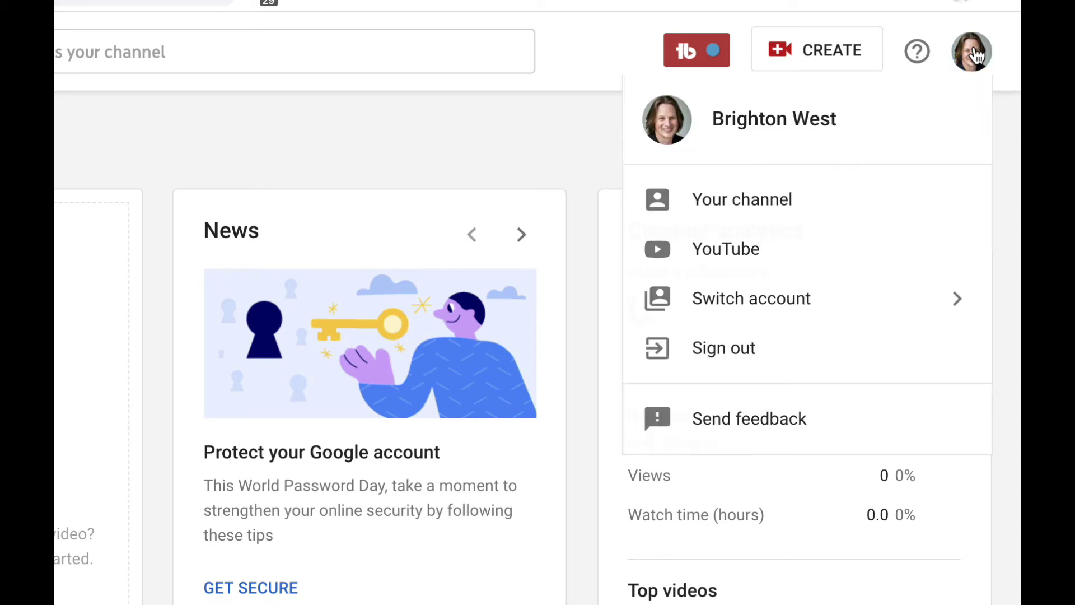
left_click(781, 300)
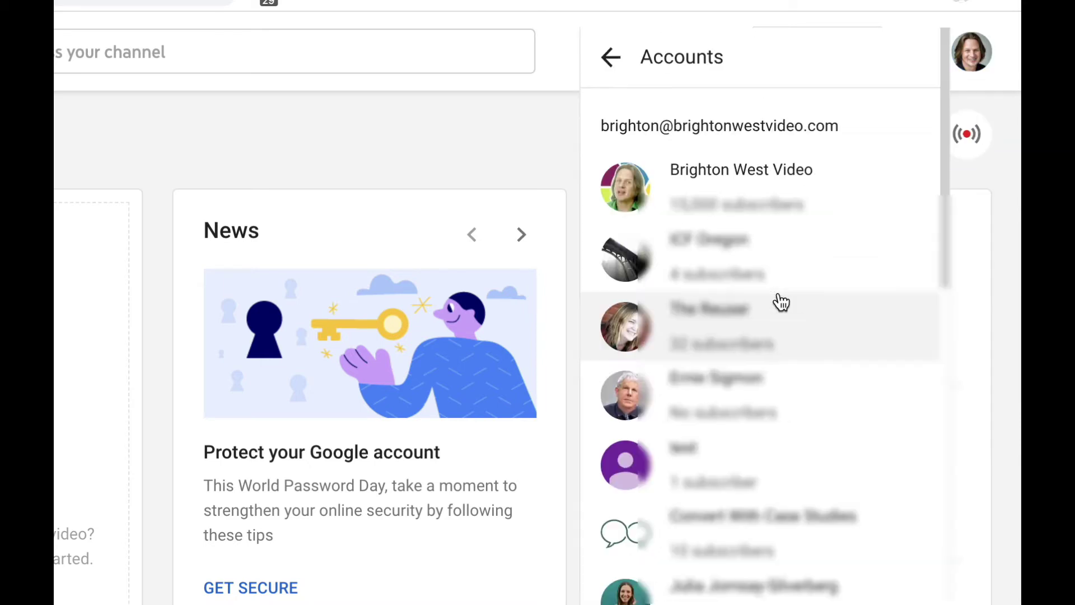
scroll(772, 335, "down", 5)
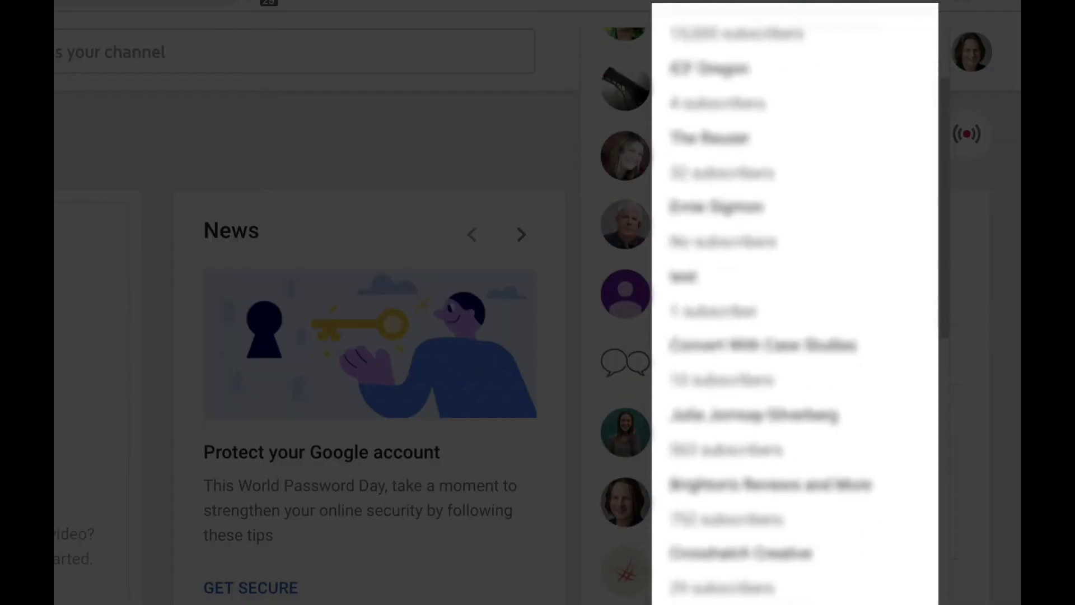
scroll(773, 336, "down", 5)
scroll(773, 336, "down", 5)
scroll(773, 336, "down", 5)
scroll(773, 336, "down", 5)
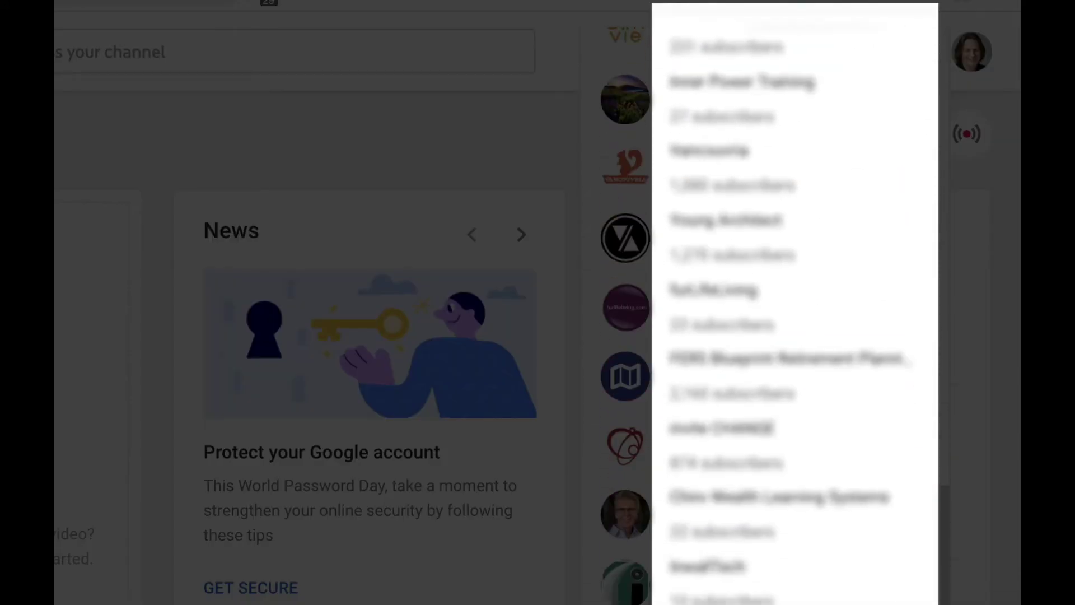
scroll(773, 336, "down", 5)
scroll(772, 336, "down", 4)
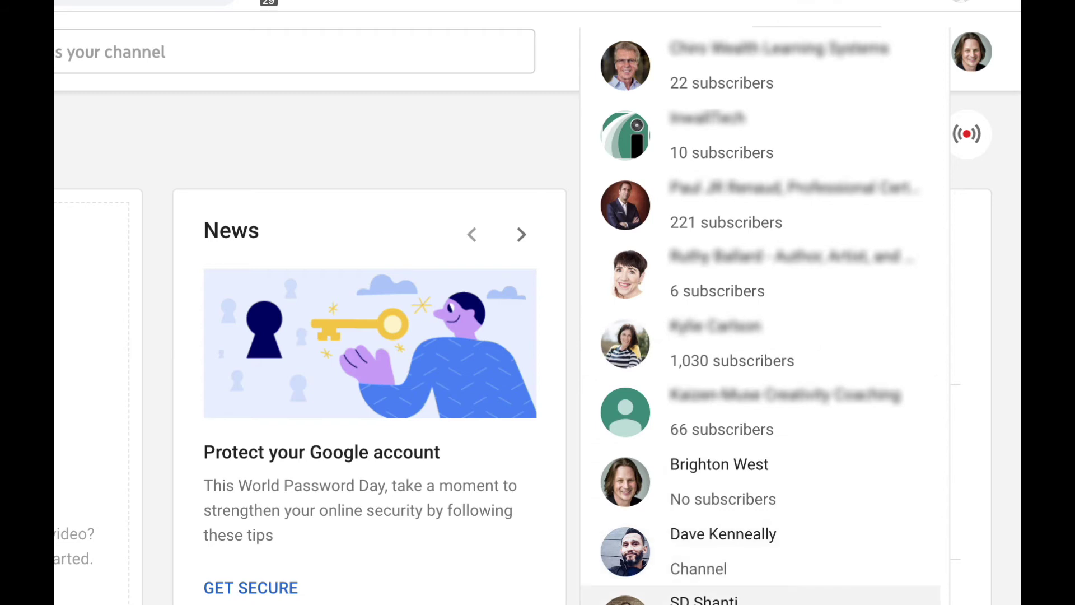
left_click(384, 151)
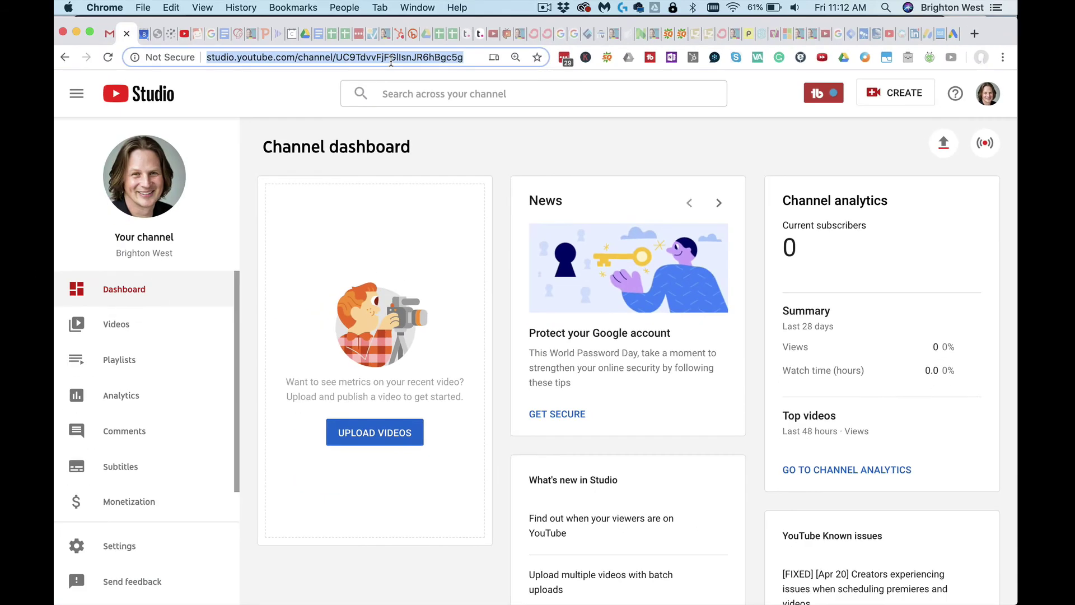
type("youtube.com")
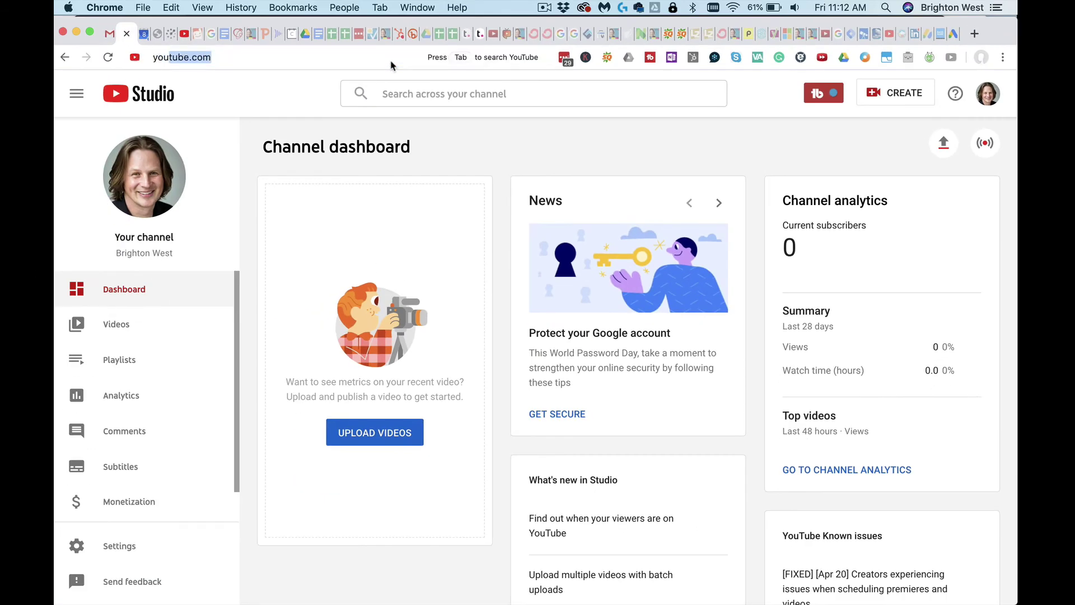
Go to youtube.com, browse the Switch account list, then reopen the account menu.
key("Return")
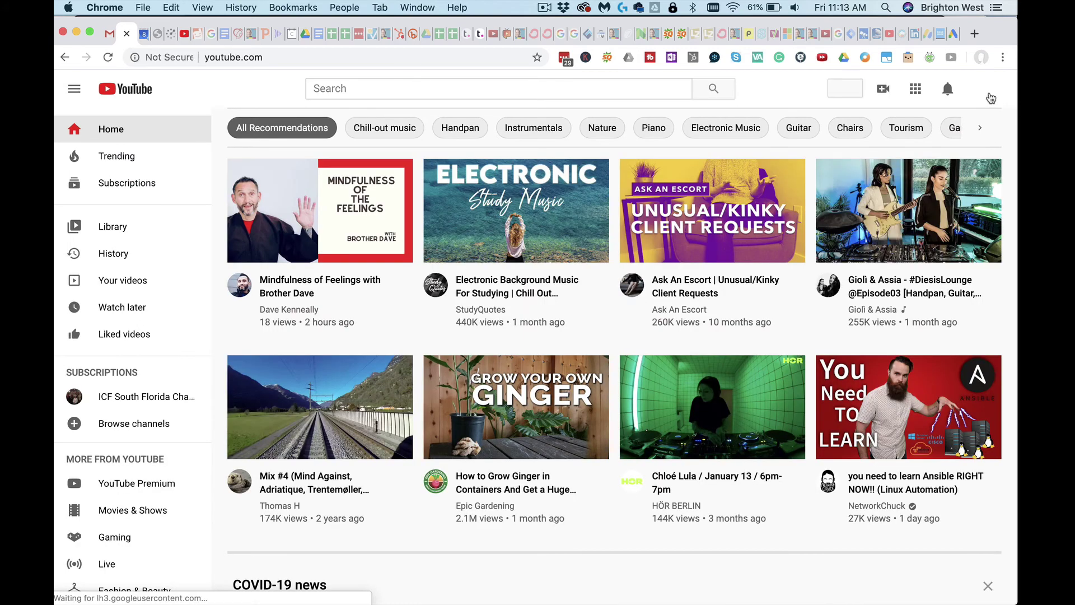
left_click(987, 89)
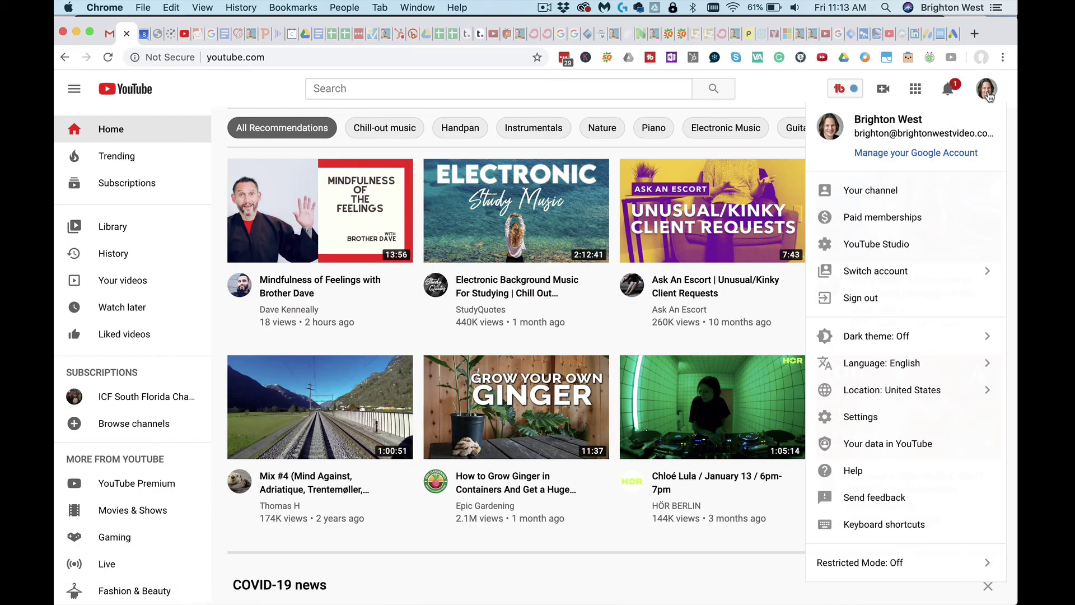
left_click(876, 270)
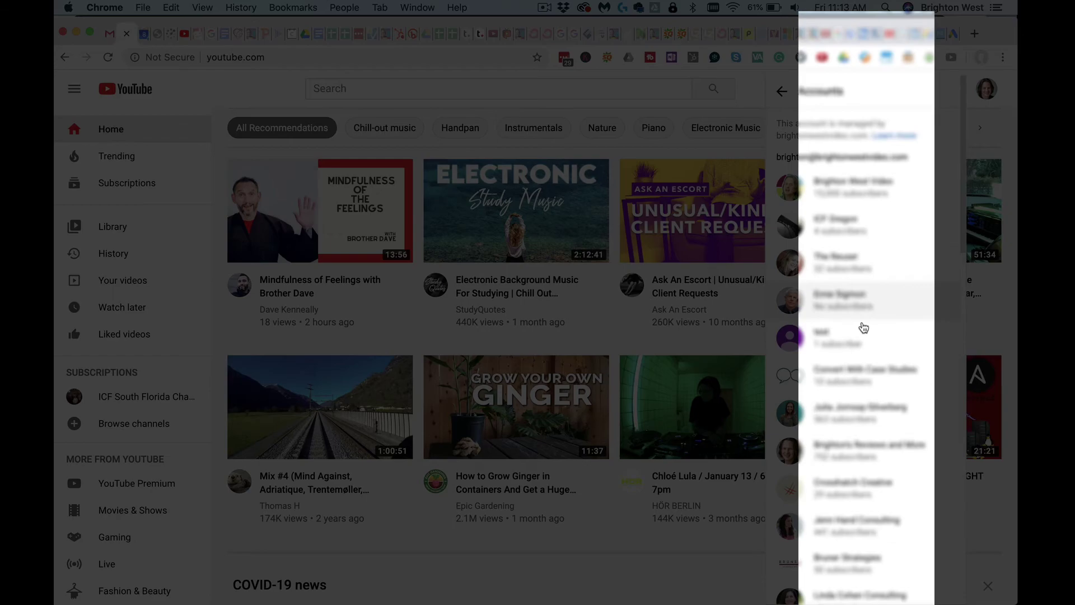
scroll(863, 328, "down", 5)
scroll(864, 328, "down", 5)
scroll(863, 327, "down", 5)
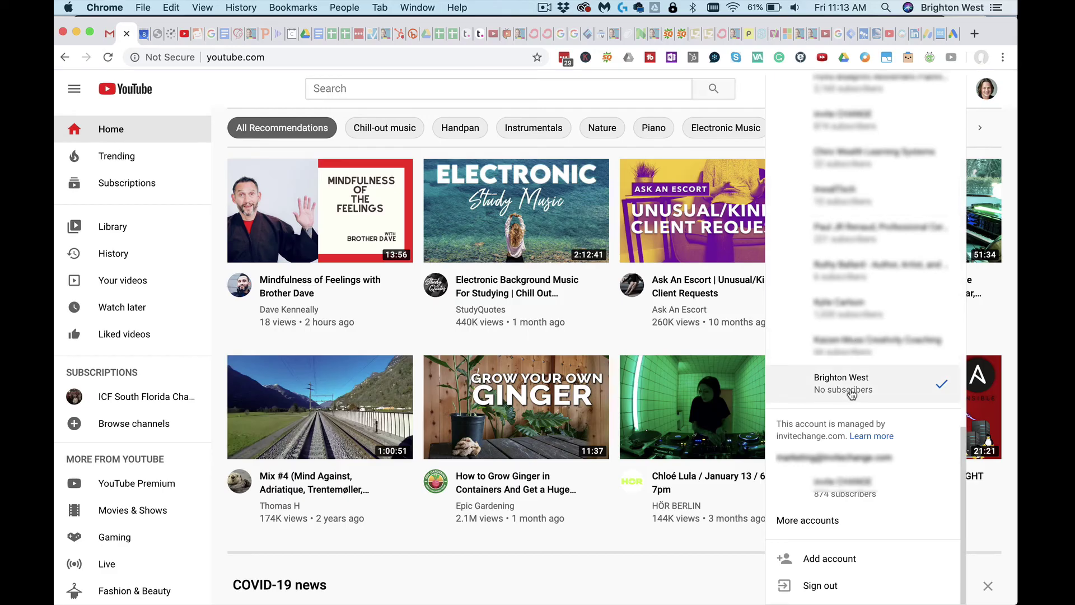
left_click(751, 89)
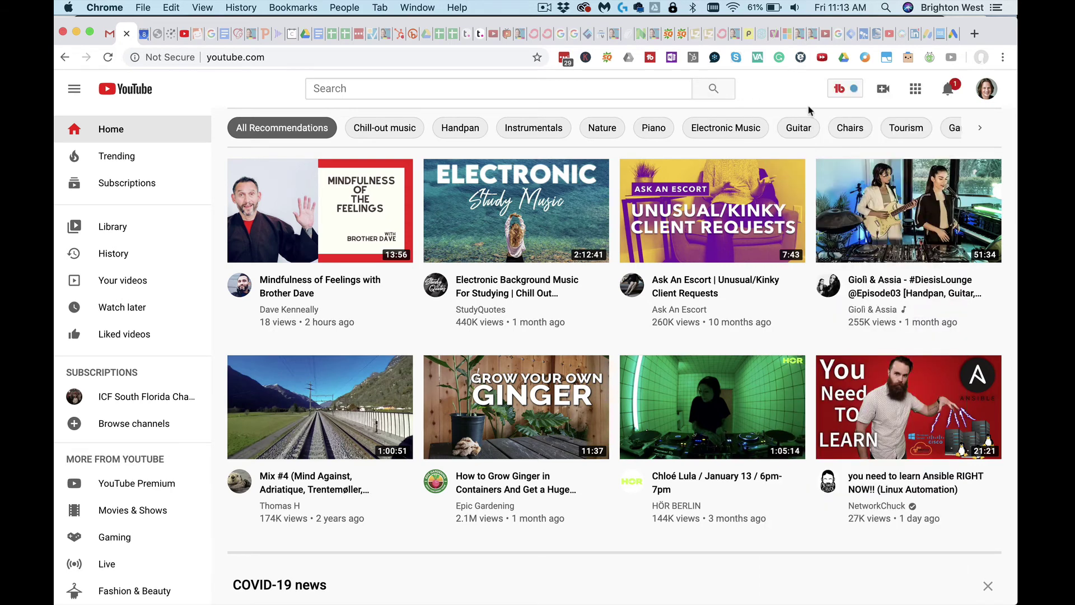
left_click(987, 89)
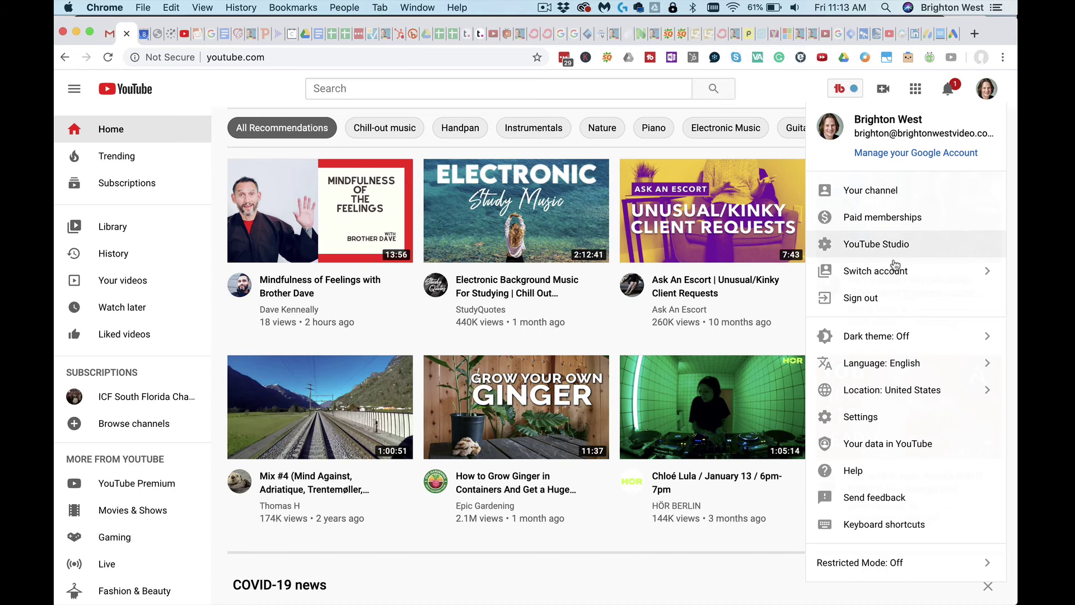
Go to YouTube Studio from the account menu.
left_click(794, 103)
left_click(988, 93)
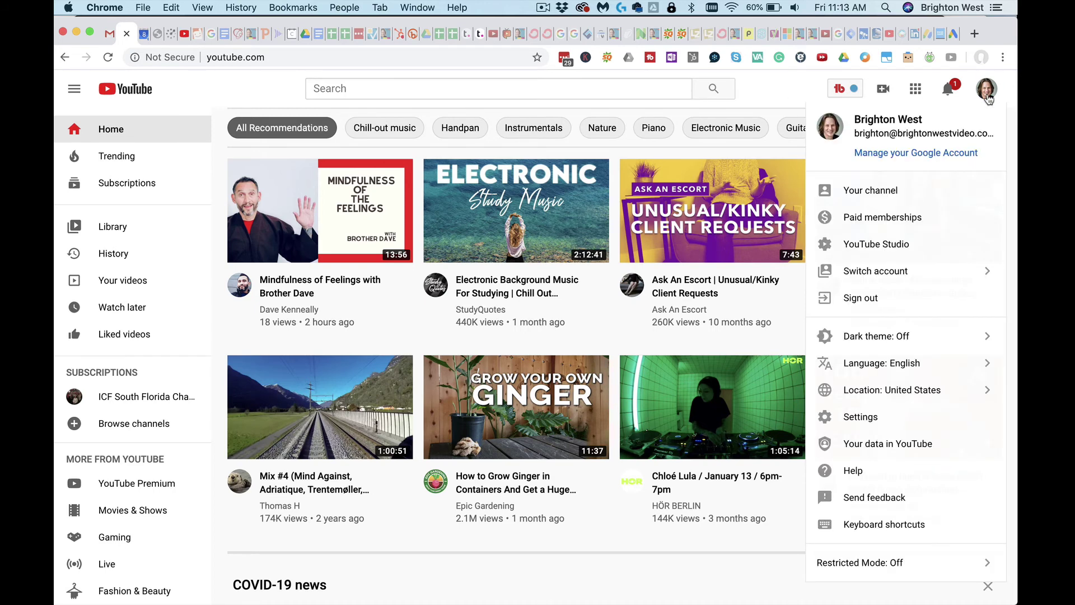
left_click(880, 242)
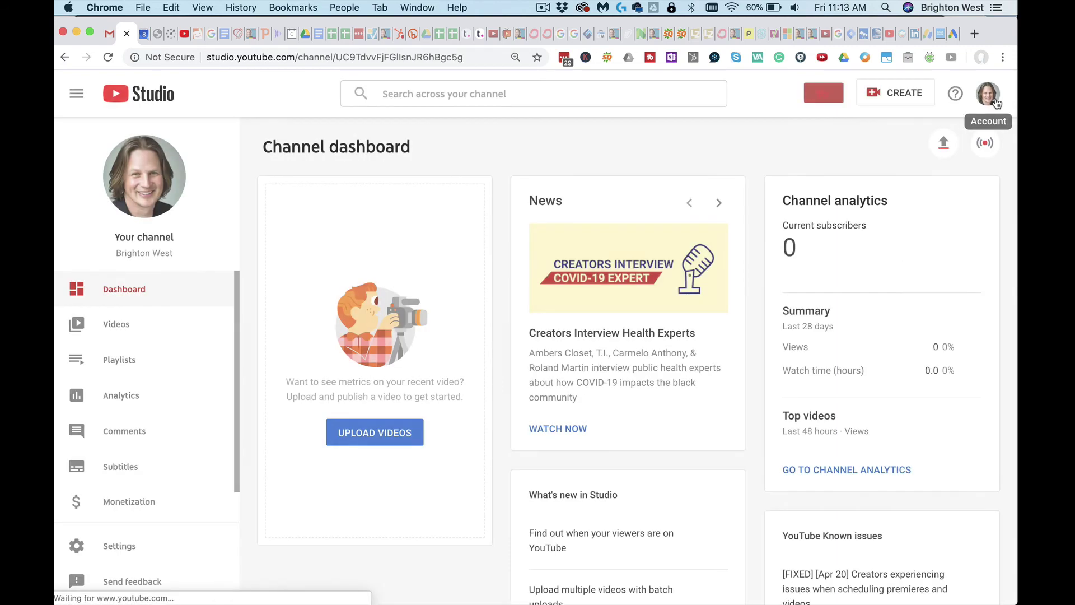
Browse the Switch account channel list and close it.
left_click(988, 92)
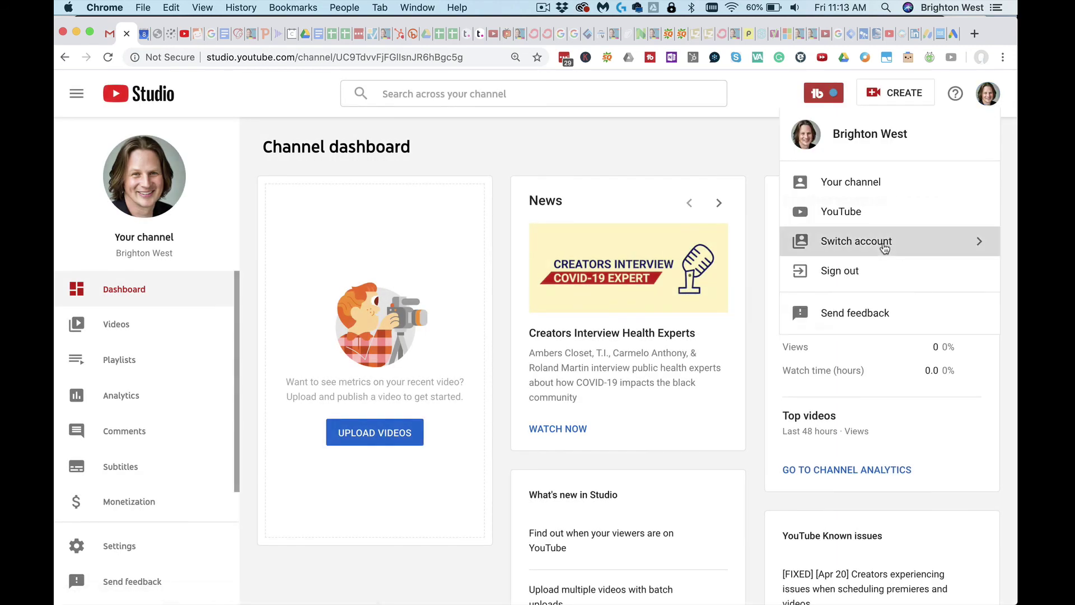
left_click(856, 241)
scroll(822, 420, "down", 8)
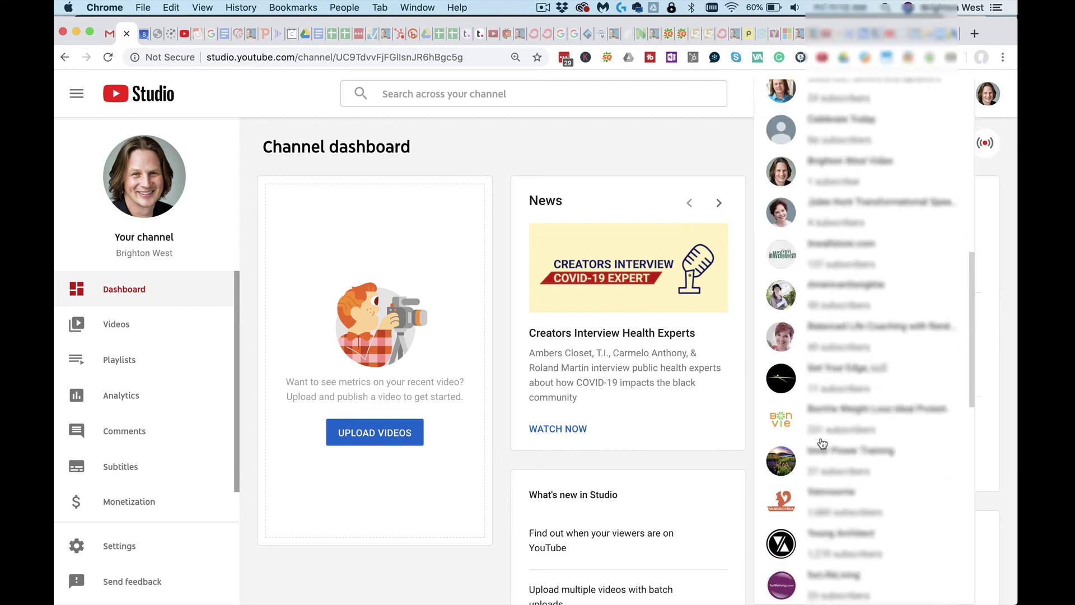
scroll(823, 443, "down", 5)
scroll(825, 470, "down", 3)
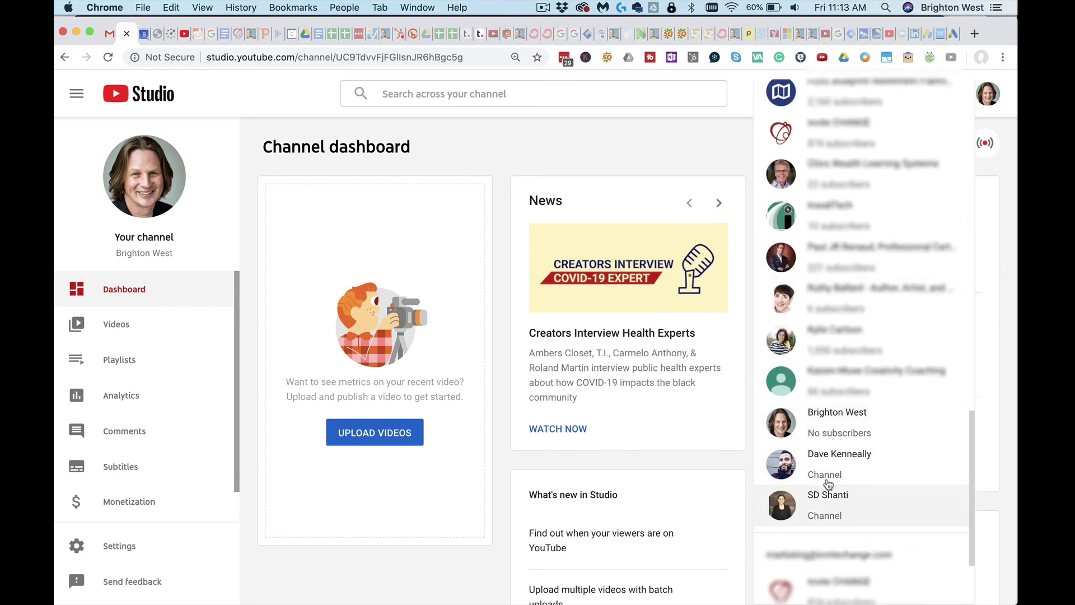
left_click(681, 150)
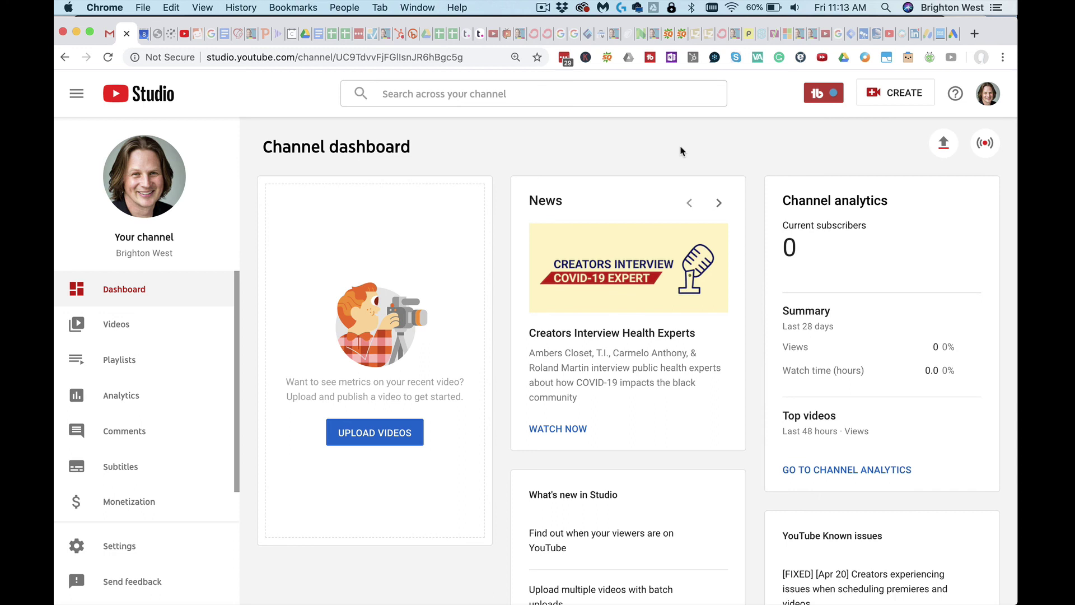